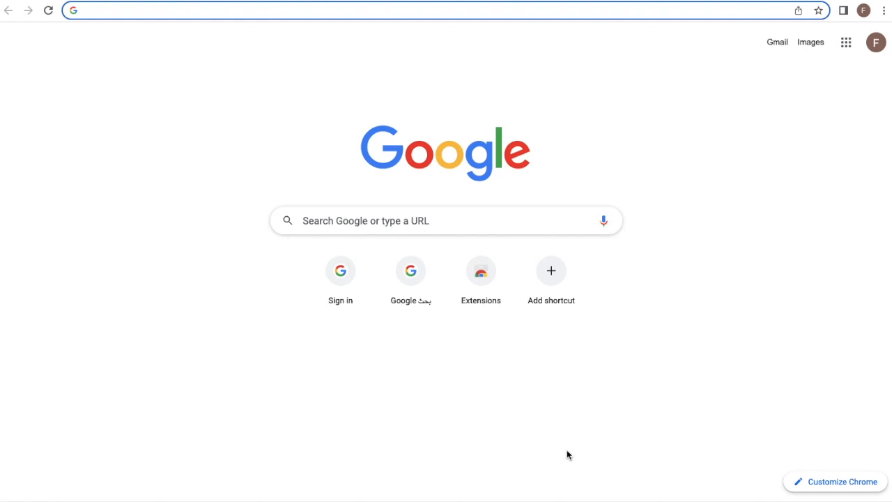
Search Google for "eclipse".
{"action": "mouse_move", "coordinate": [557, 1]}
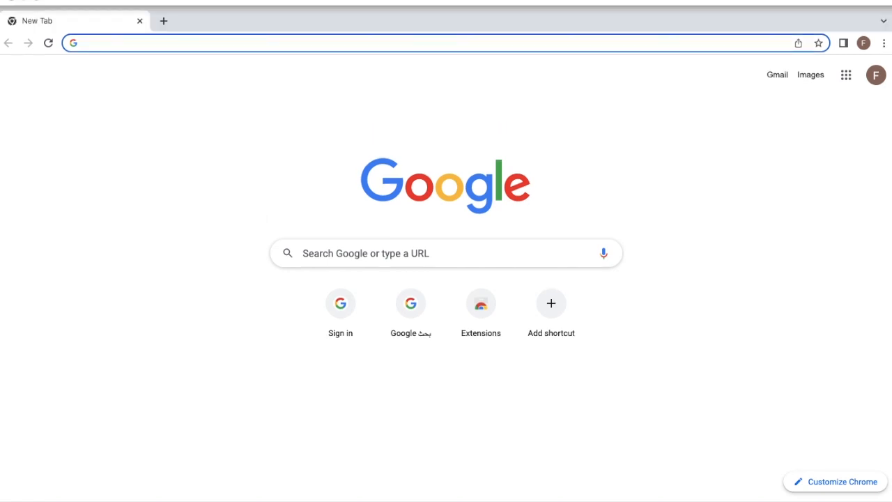
{"action": "left_click", "coordinate": [375, 217]}
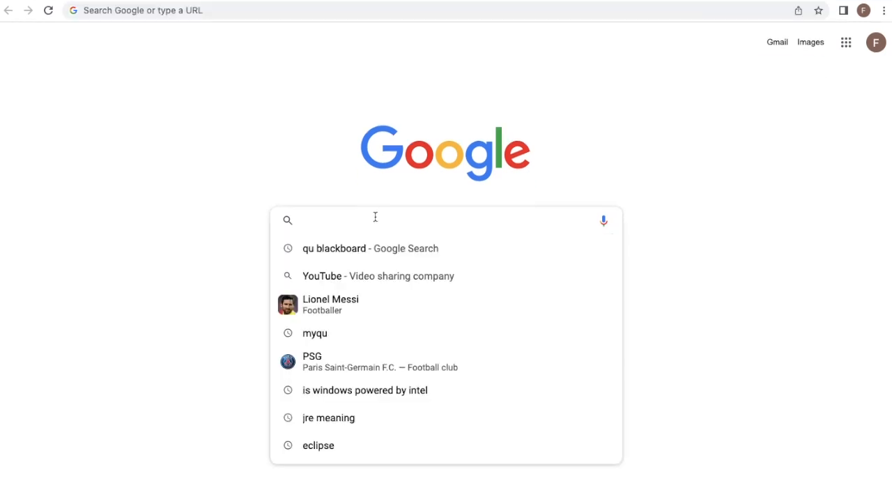
{"action": "type", "text": "ec"}
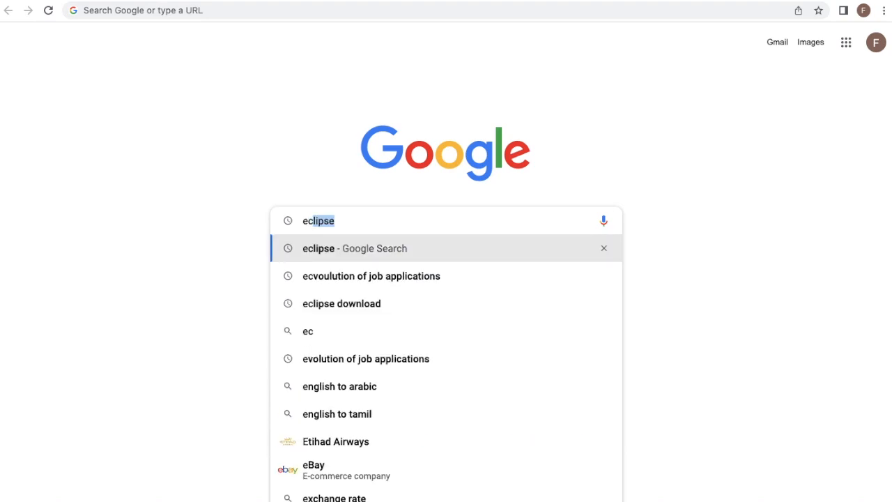
{"action": "type", "text": "lipse"}
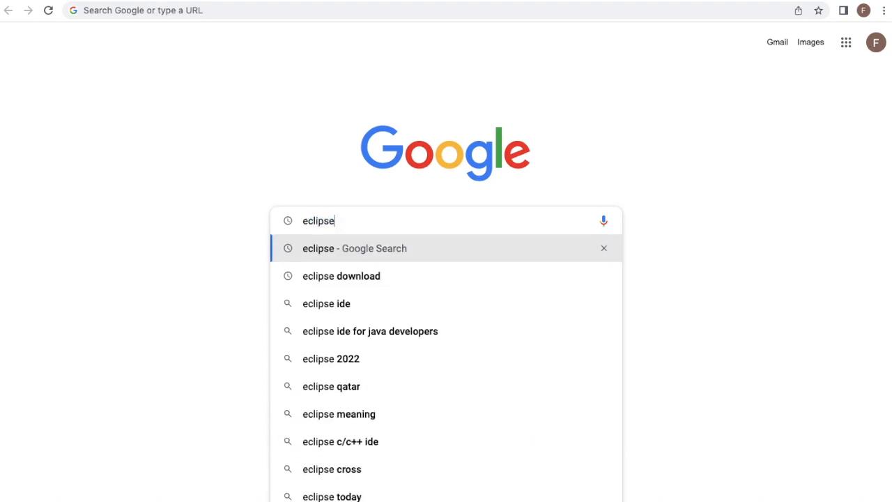
{"action": "key", "text": "Return"}
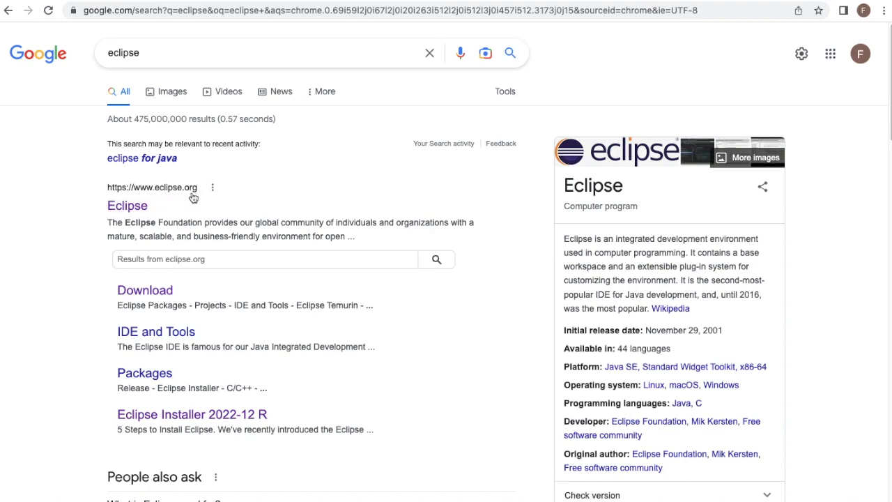
Open the official eclipse.org website from the search results and go to its Eclipse IDE 2022-12 download section.
{"action": "left_click", "coordinate": [137, 209]}
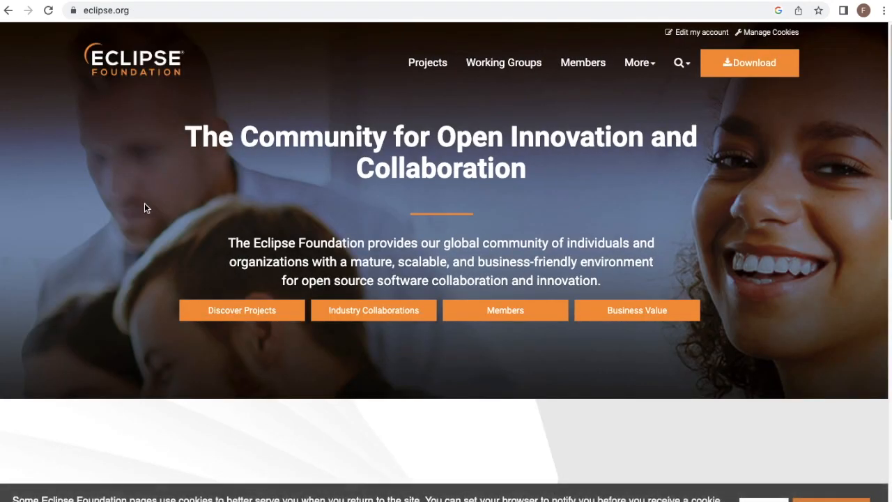
{"action": "left_click", "coordinate": [727, 74]}
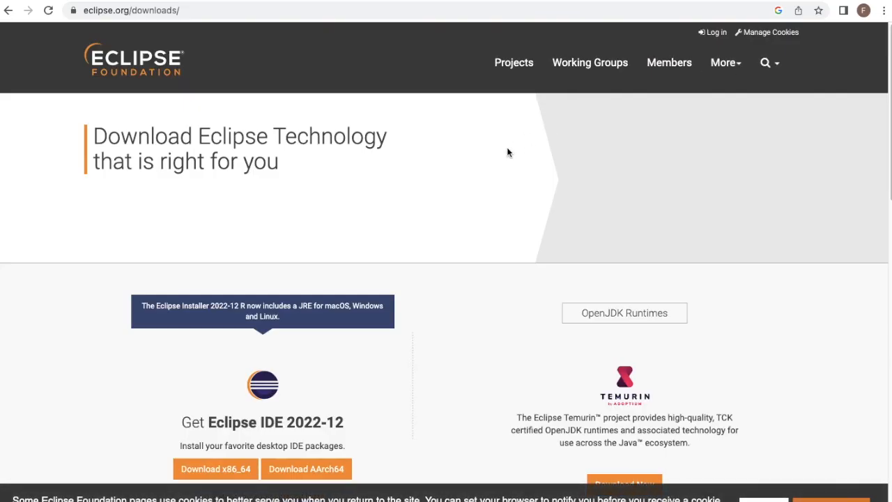
{"action": "scroll", "coordinate": [355, 329], "scroll_direction": "down", "scroll_amount": 2}
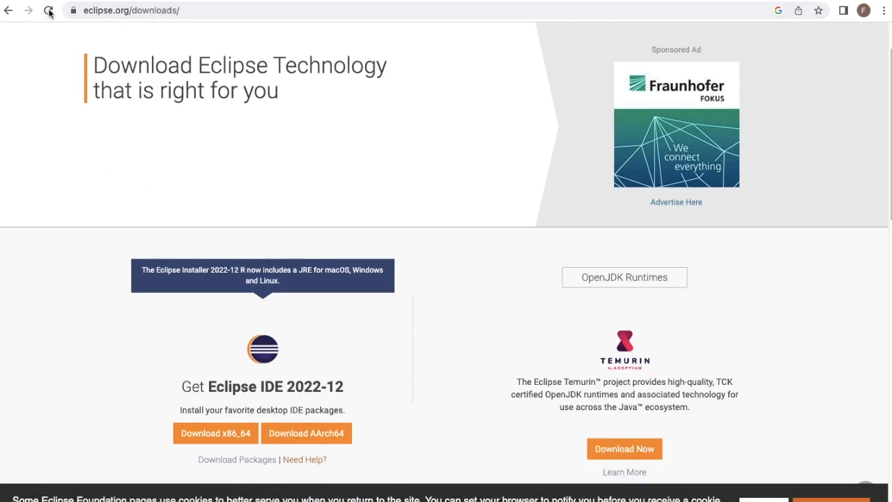
Check the Mac's processor and graphics type in the system overview, then close the overview window.
{"action": "left_click", "coordinate": [7, 0]}
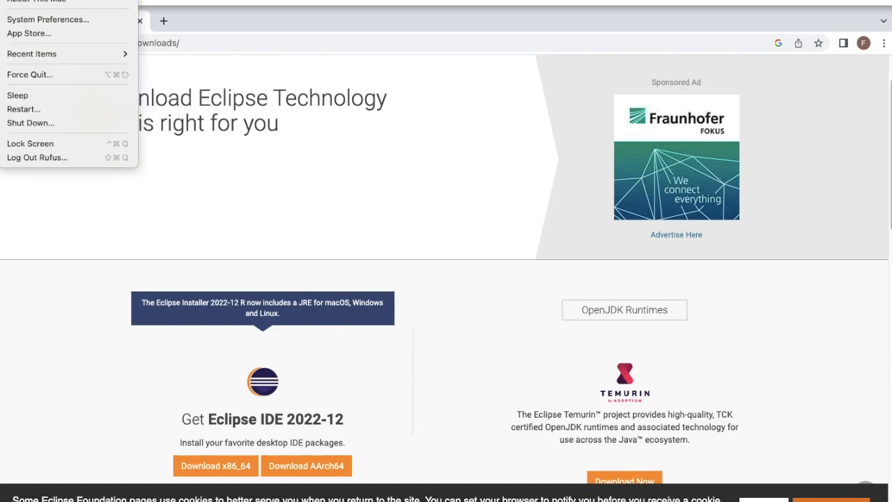
{"action": "left_click", "coordinate": [16, 2]}
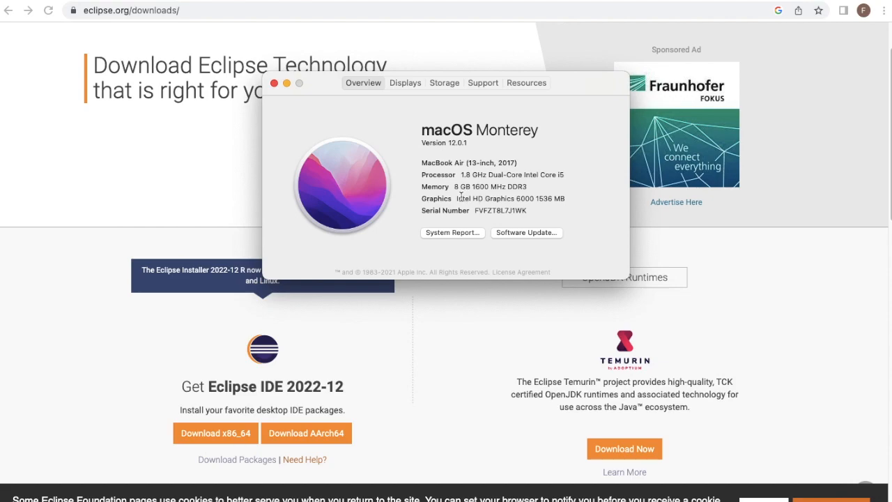
{"action": "mouse_move", "coordinate": [457, 199]}
{"action": "left_mouse_down"}
{"action": "mouse_move", "coordinate": [476, 200]}
{"action": "mouse_move", "coordinate": [463, 200]}
{"action": "left_mouse_up"}
{"action": "left_click", "coordinate": [457, 199]}
{"action": "left_click_drag", "start_coordinate": [455, 200], "coordinate": [472, 203]}
{"action": "left_click", "coordinate": [274, 83]}
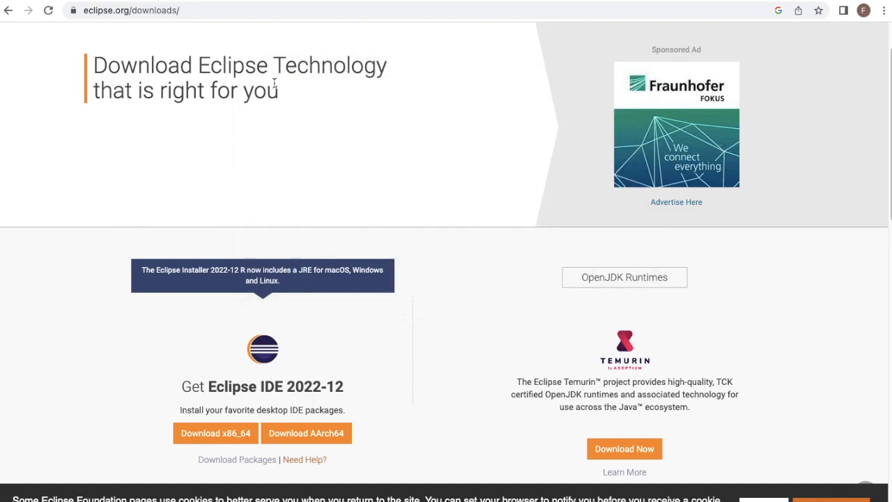
Download the x86_64 version of the Eclipse installer and save it as eclipse-inst-jre-mac64 in the Downloads folder.
{"action": "left_click", "coordinate": [231, 435]}
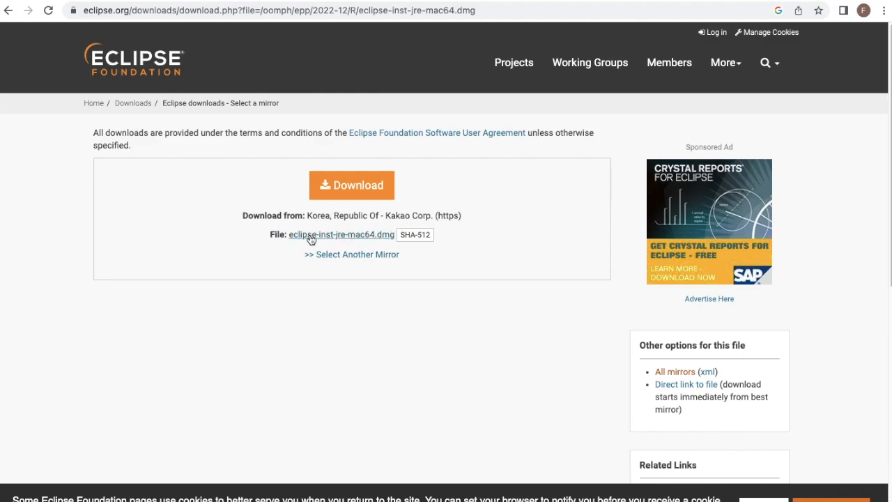
{"action": "left_click", "coordinate": [353, 187]}
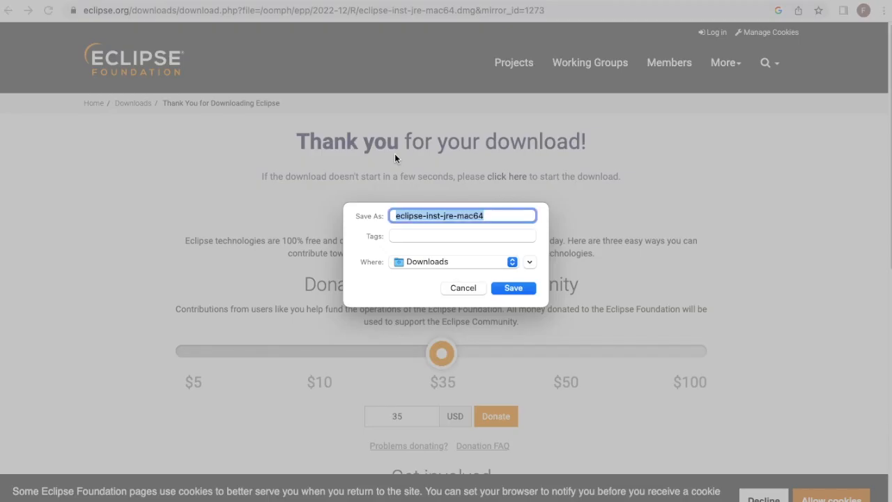
{"action": "left_click", "coordinate": [506, 289]}
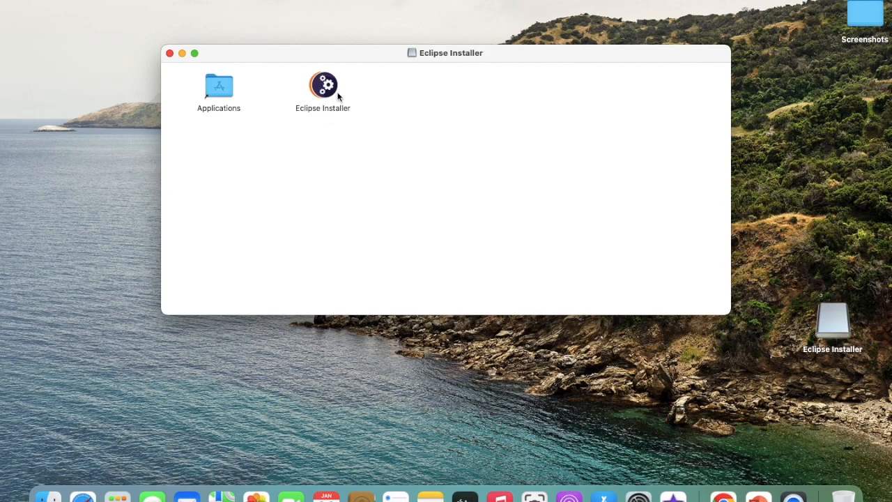
Launch Eclipse Installer from the mounted disk image and allow the downloaded app to open.
{"action": "left_click", "coordinate": [195, 55]}
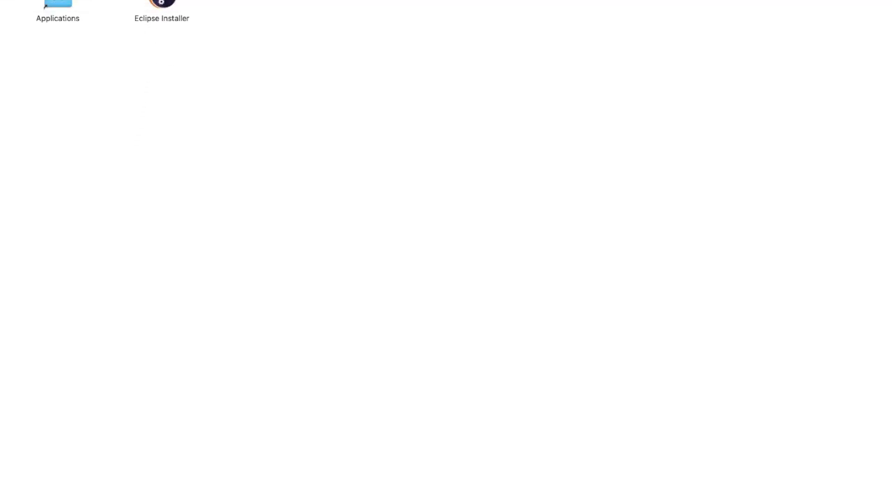
{"action": "left_click", "coordinate": [162, 2]}
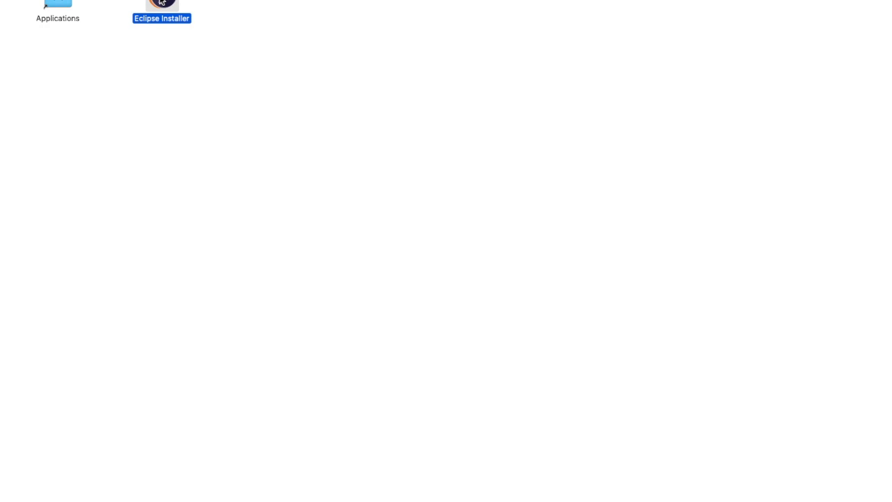
{"action": "double_click", "coordinate": [162, 2]}
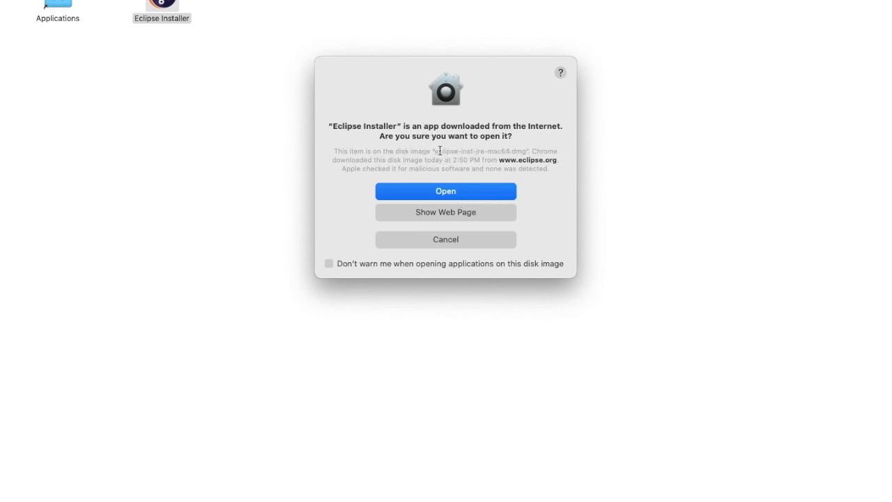
{"action": "left_click", "coordinate": [431, 193]}
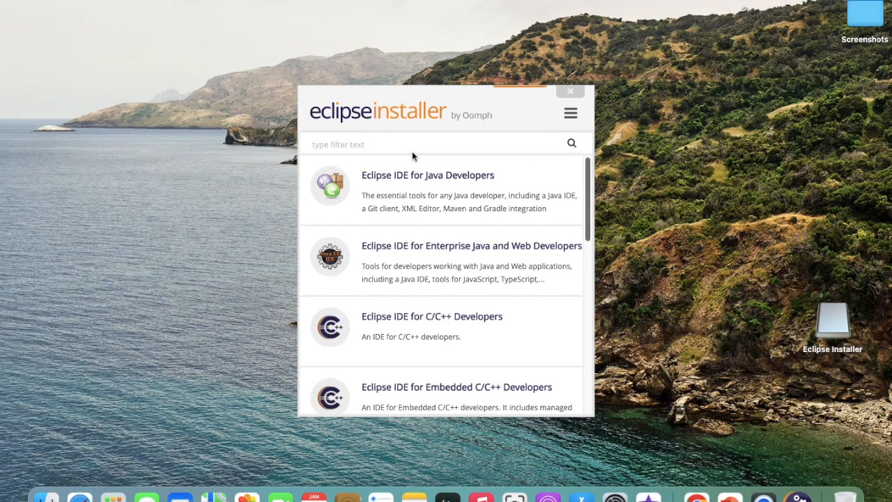
Look through the installer's package list and choose Eclipse IDE for Java Developers.
{"action": "scroll", "coordinate": [403, 339], "scroll_direction": "down", "scroll_amount": 3}
{"action": "scroll", "coordinate": [402, 340], "scroll_direction": "down", "scroll_amount": 8}
{"action": "scroll", "coordinate": [403, 340], "scroll_direction": "up", "scroll_amount": 10}
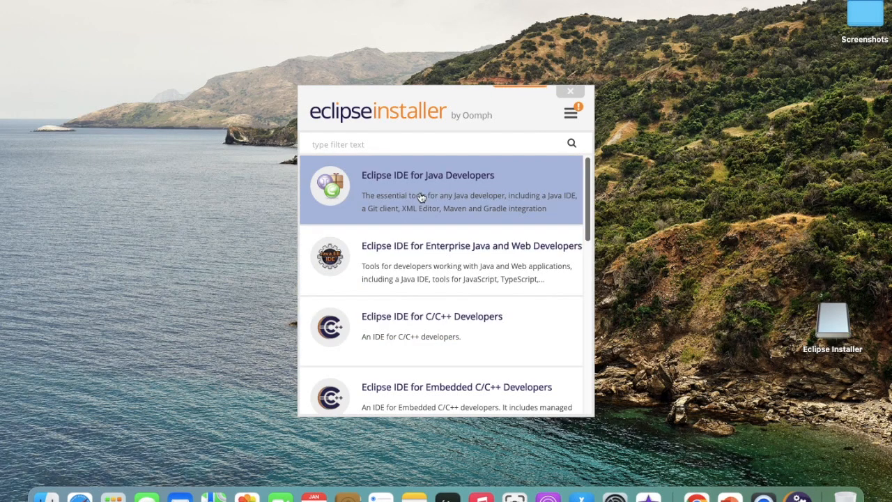
{"action": "scroll", "coordinate": [429, 341], "scroll_direction": "down", "scroll_amount": 3}
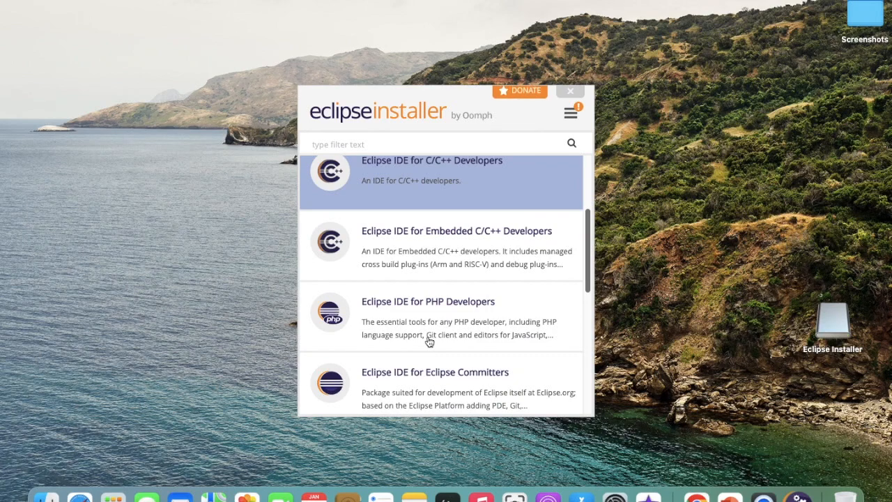
{"action": "scroll", "coordinate": [428, 341], "scroll_direction": "up", "scroll_amount": 3}
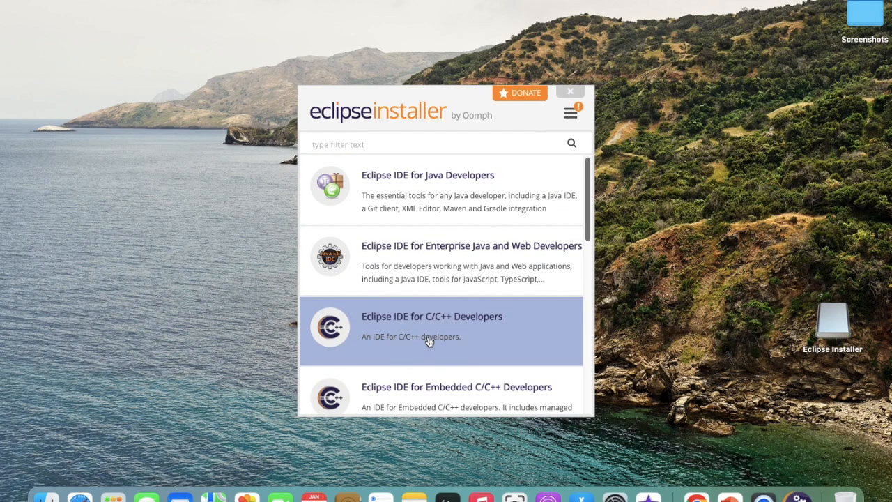
{"action": "left_click", "coordinate": [416, 184]}
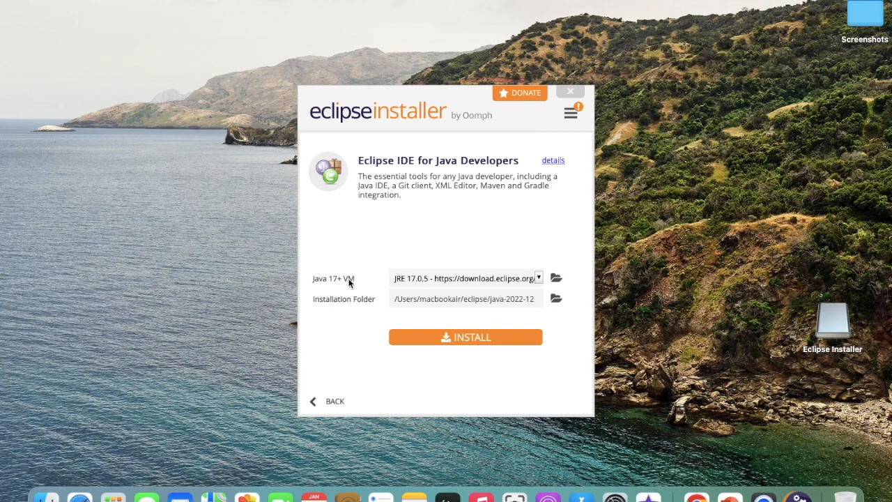
Select JRE 19.0.1 as the Java 17+ VM and start the installation in the default folder.
{"action": "left_click", "coordinate": [540, 277]}
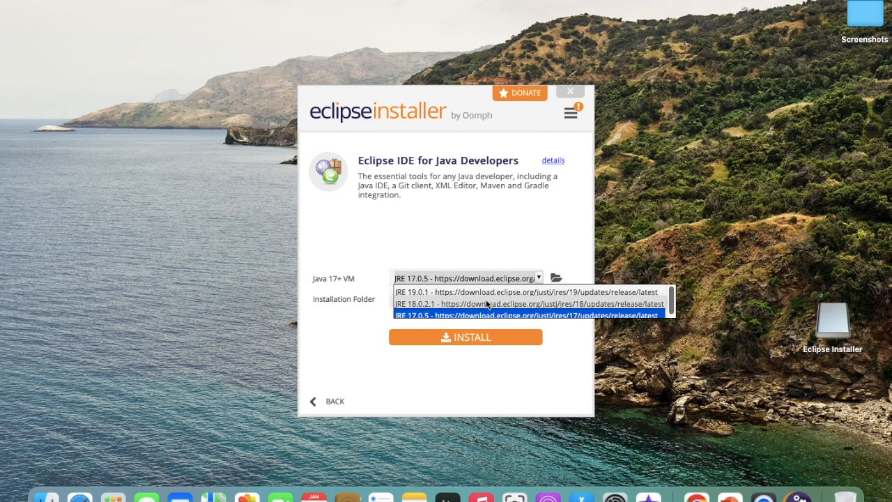
{"action": "left_click", "coordinate": [413, 295]}
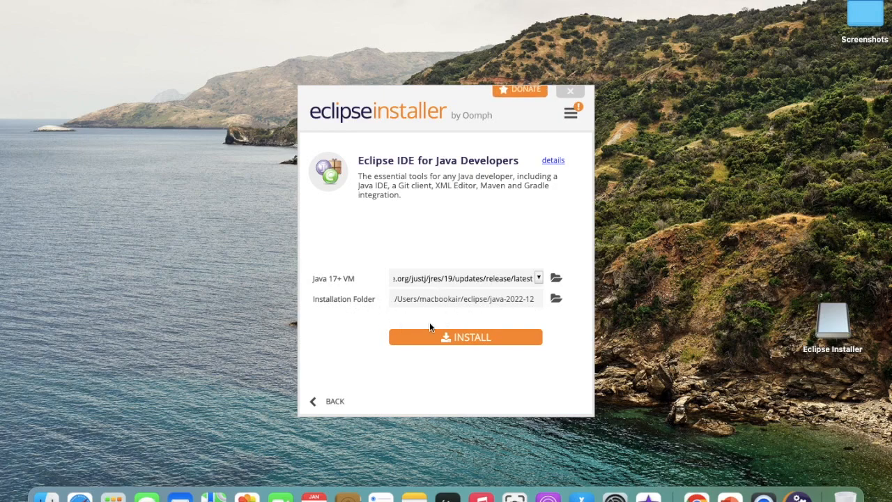
{"action": "left_click", "coordinate": [460, 339]}
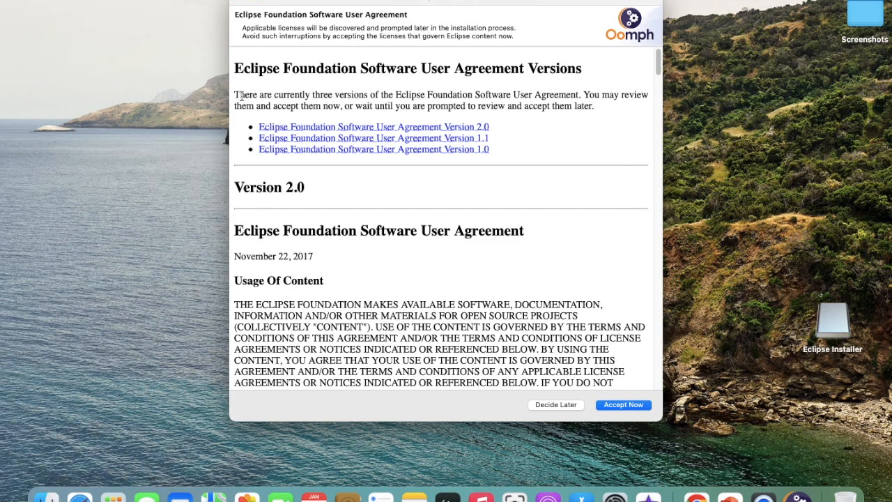
Read through the Eclipse Foundation Software User Agreement and accept it.
{"action": "scroll", "coordinate": [299, 223], "scroll_direction": "down", "scroll_amount": 10}
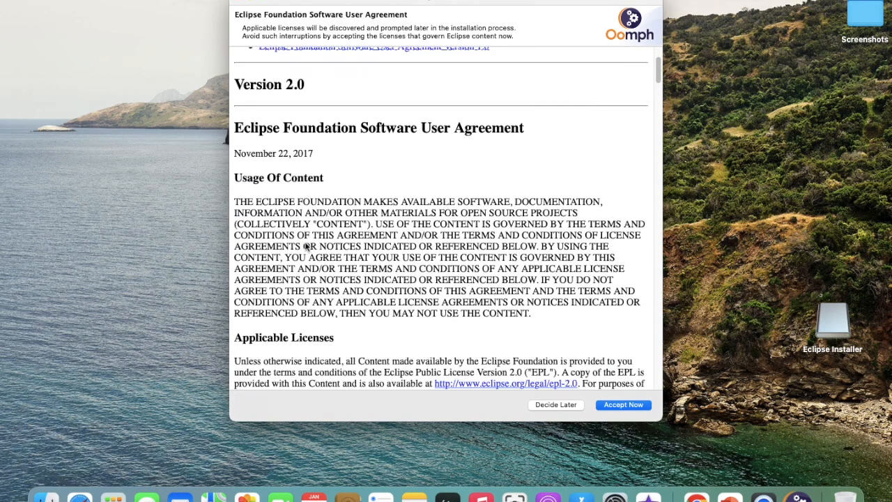
{"action": "scroll", "coordinate": [305, 245], "scroll_direction": "down", "scroll_amount": 15}
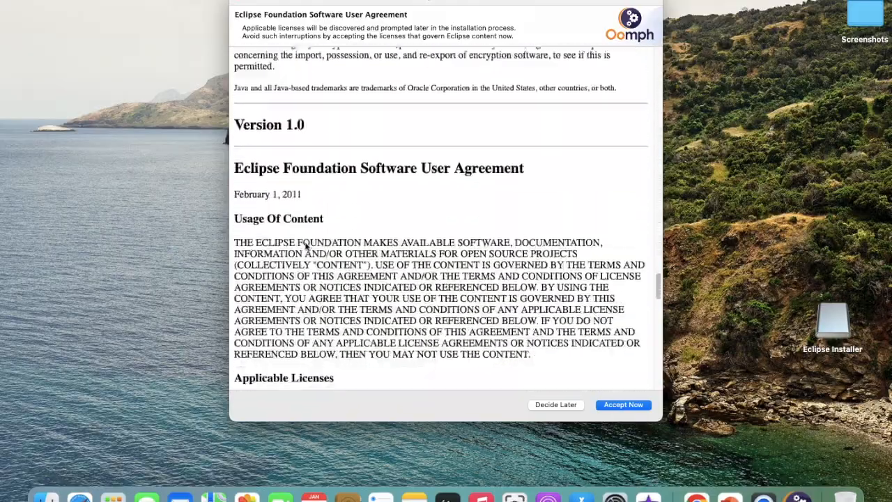
{"action": "scroll", "coordinate": [306, 246], "scroll_direction": "down", "scroll_amount": 10}
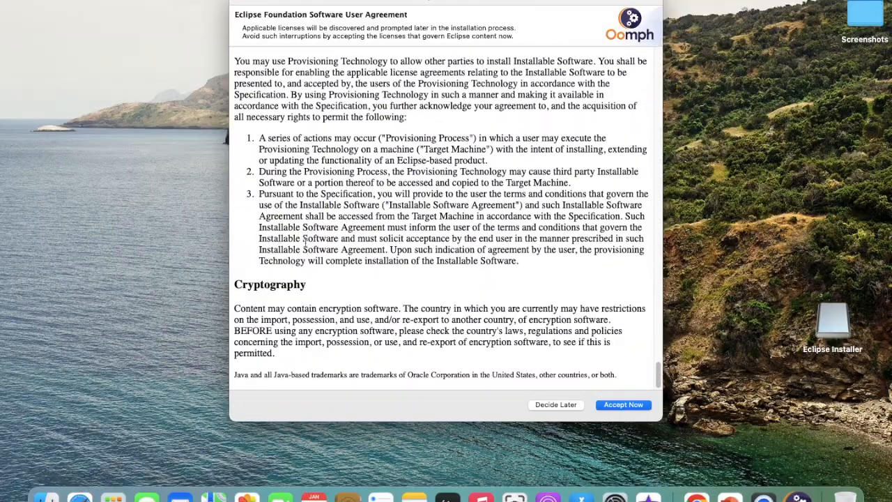
{"action": "scroll", "coordinate": [305, 244], "scroll_direction": "up", "scroll_amount": 20}
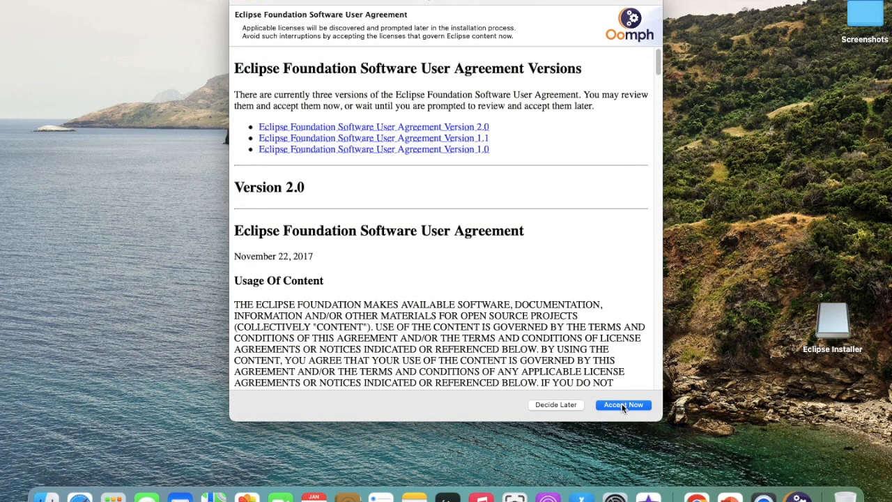
{"action": "left_click", "coordinate": [623, 405]}
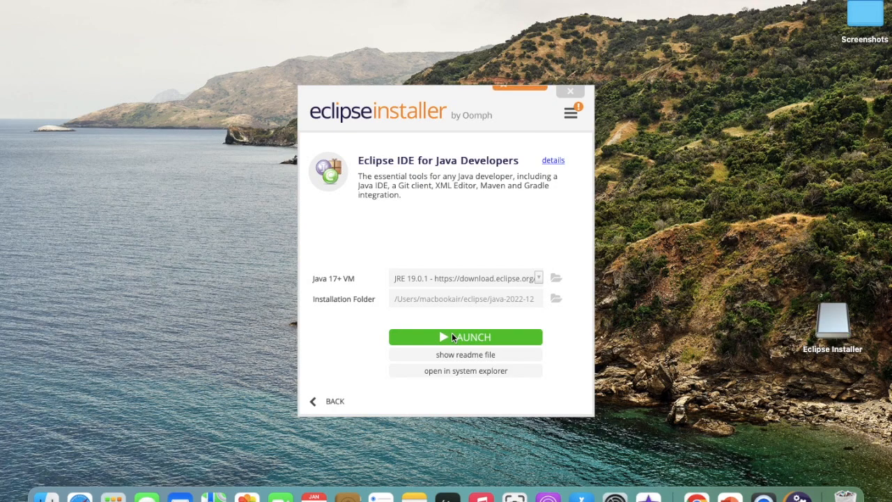
Launch the installed IDE with the suggested eclipse-workspace directory set as the default that is not asked for again.
{"action": "left_click", "coordinate": [452, 337]}
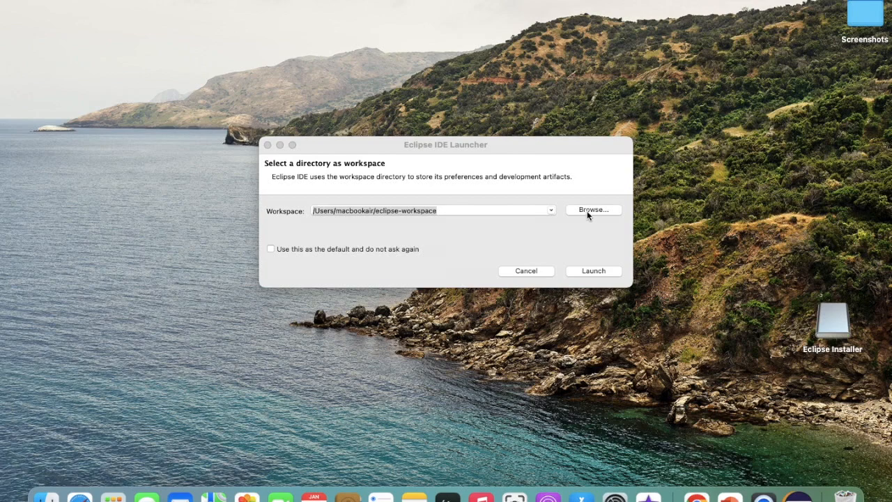
{"action": "left_click", "coordinate": [271, 249]}
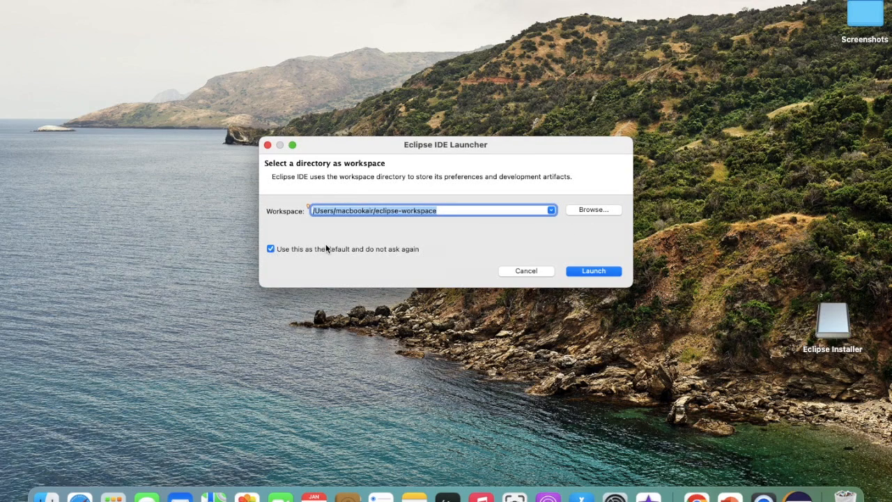
{"action": "left_click", "coordinate": [577, 273]}
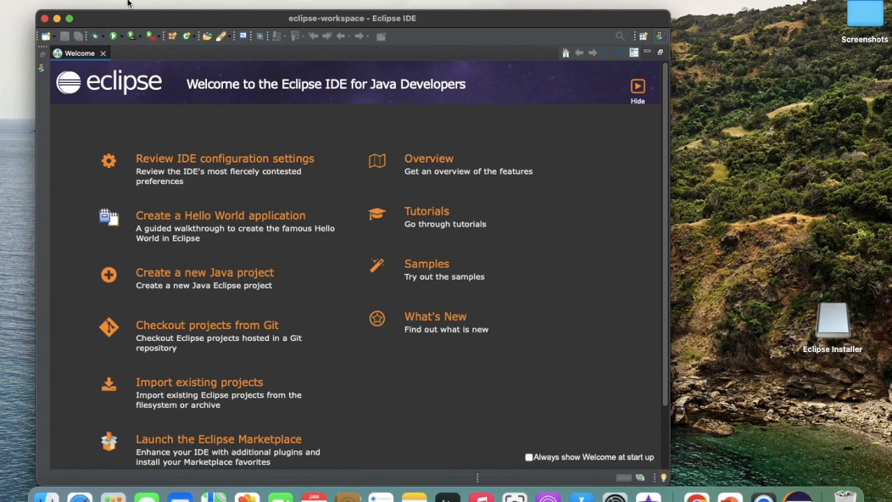
Expand the Eclipse IDE window to full screen and hide the Welcome page.
{"action": "left_click", "coordinate": [68, 19]}
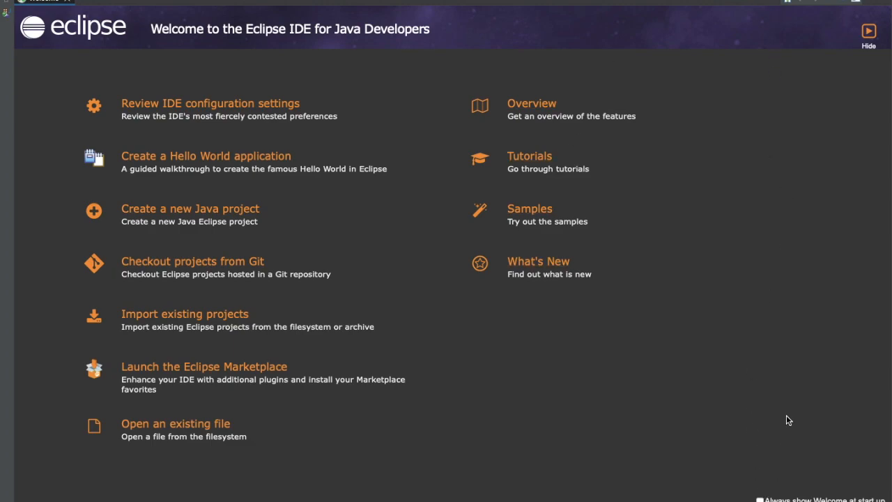
{"action": "left_click", "coordinate": [869, 38]}
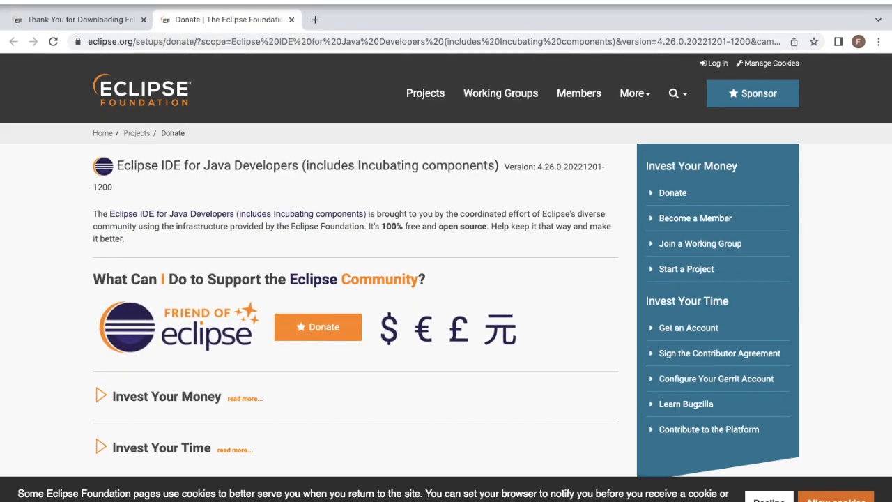
Put the browser window away, switch to the running Eclipse IDE and hide its Welcome page.
{"action": "left_click", "coordinate": [16, 1]}
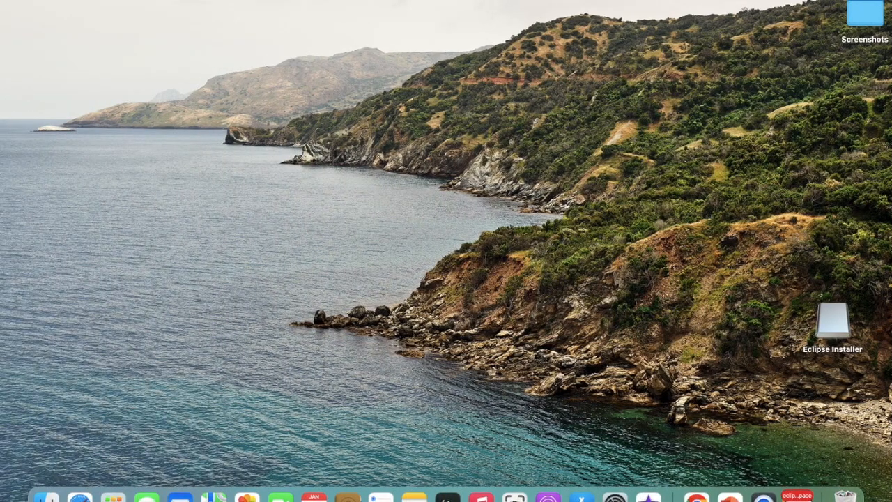
{"action": "left_click", "coordinate": [797, 495]}
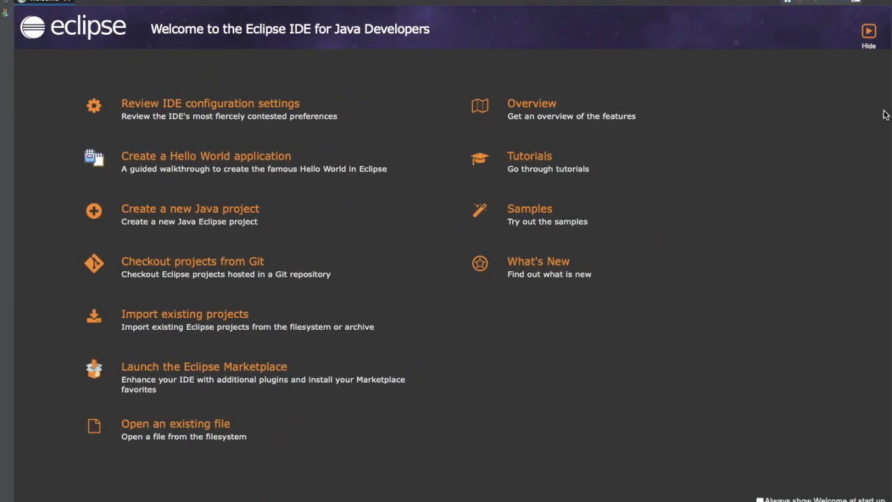
{"action": "left_click", "coordinate": [867, 35]}
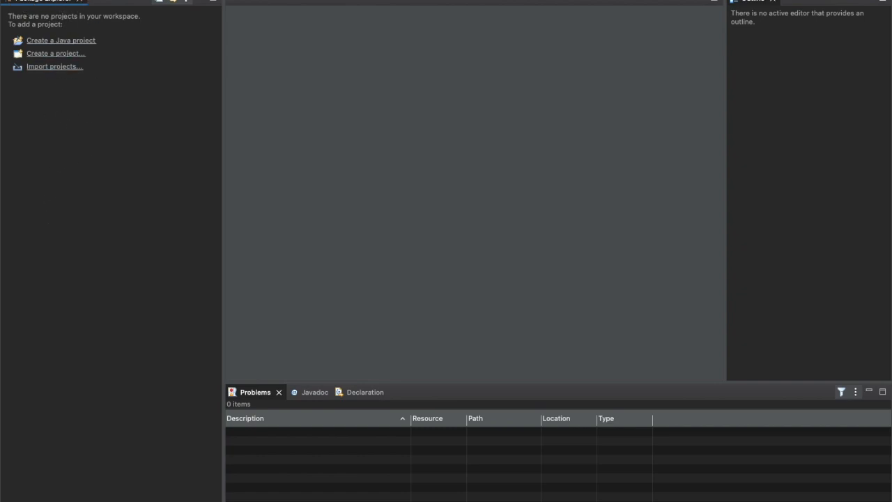
{"action": "key", "text": "super+n"}
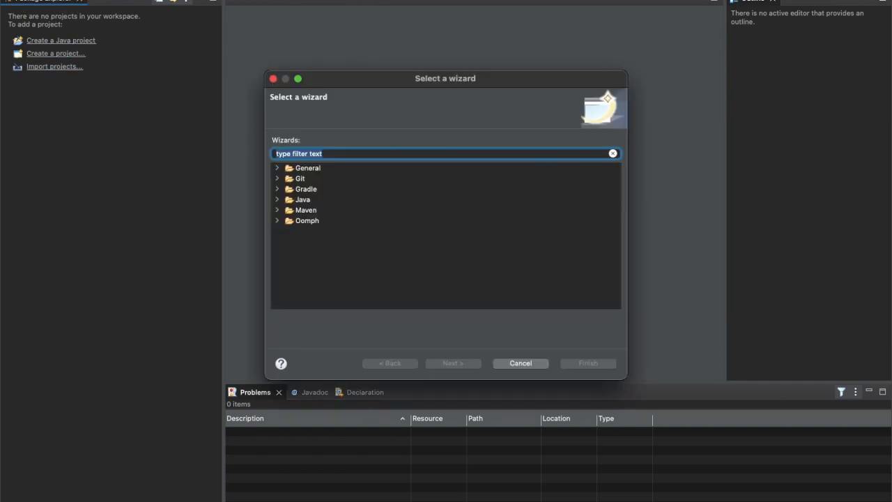
{"action": "left_click", "coordinate": [515, 362]}
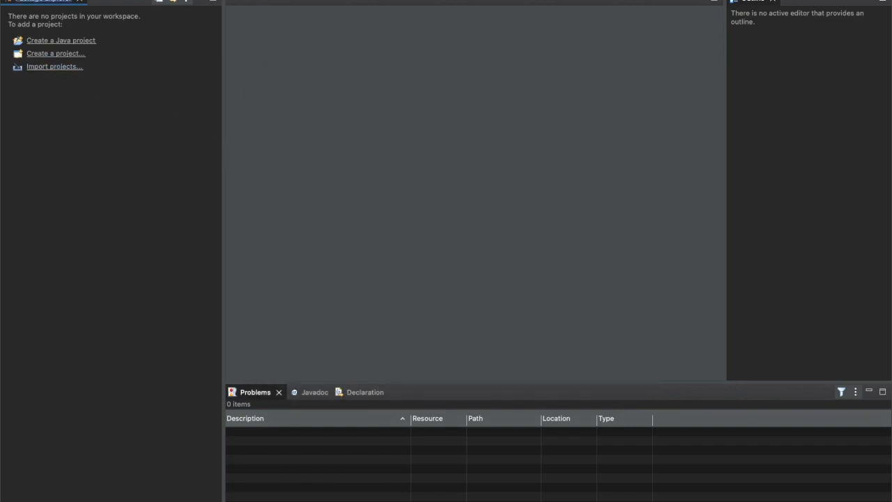
{"action": "left_click", "coordinate": [78, 1]}
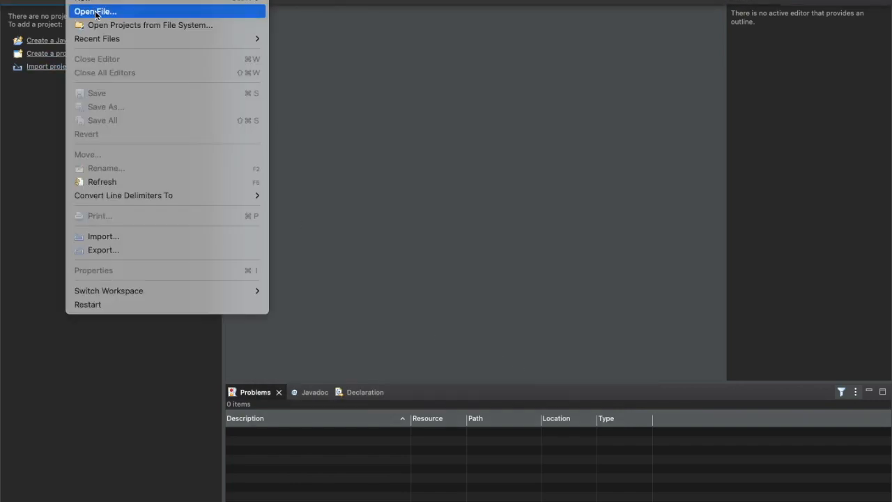
{"action": "mouse_move", "coordinate": [99, 39]}
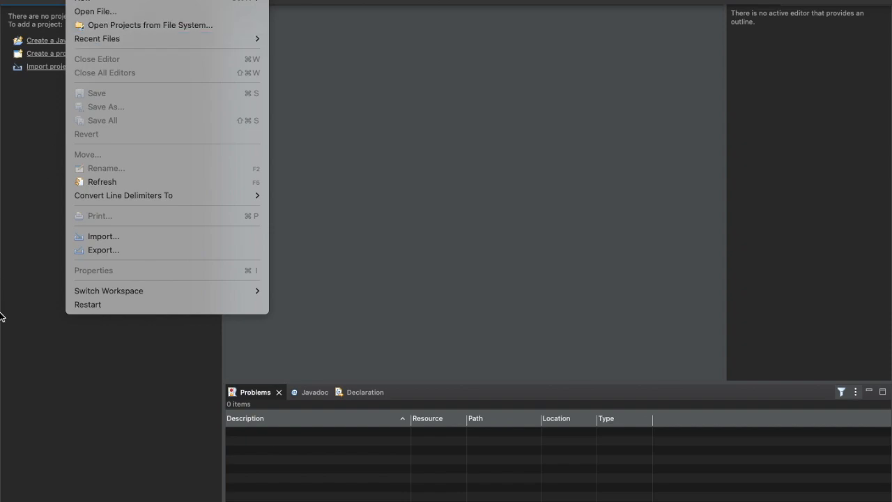
{"action": "left_click", "coordinate": [2, 317]}
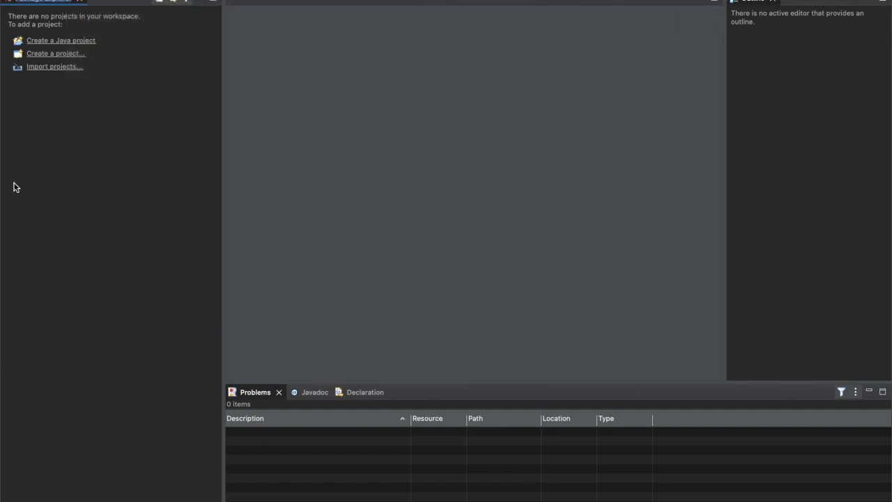
Create a Java project named project1 in the default location with the JavaSE-19 execution environment.
{"action": "left_click", "coordinate": [50, 40]}
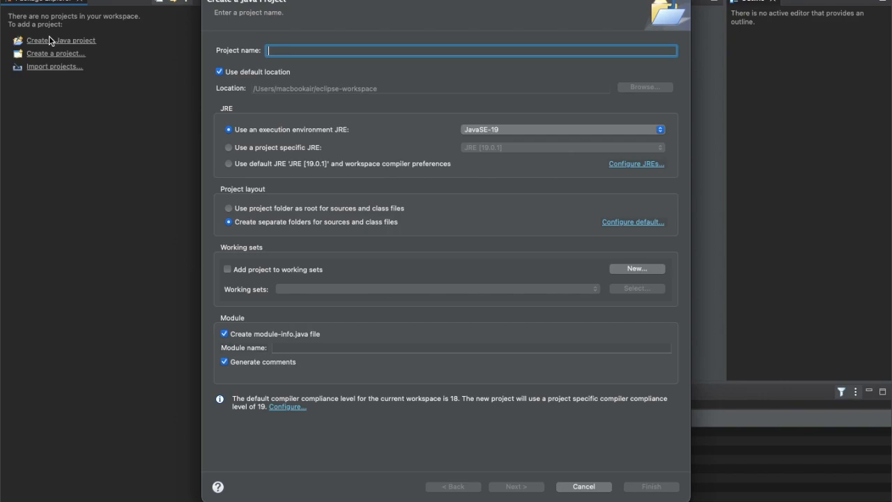
{"action": "type", "text": "p"}
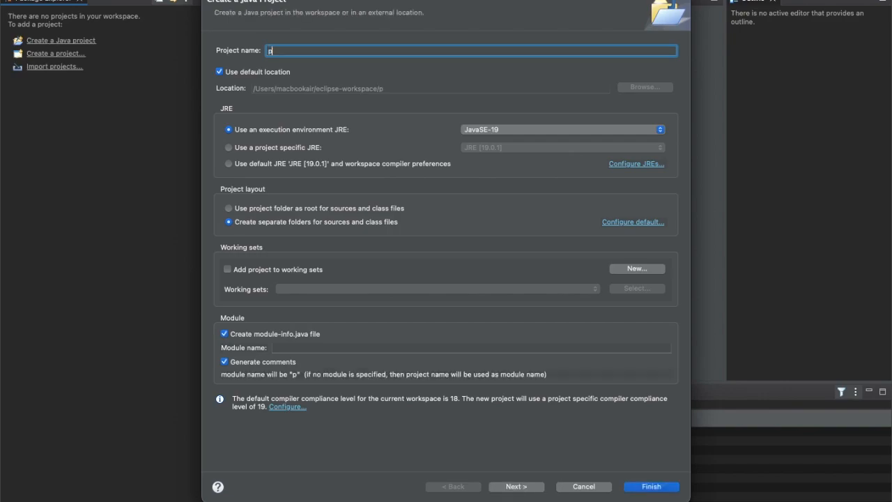
{"action": "type", "text": "roject1"}
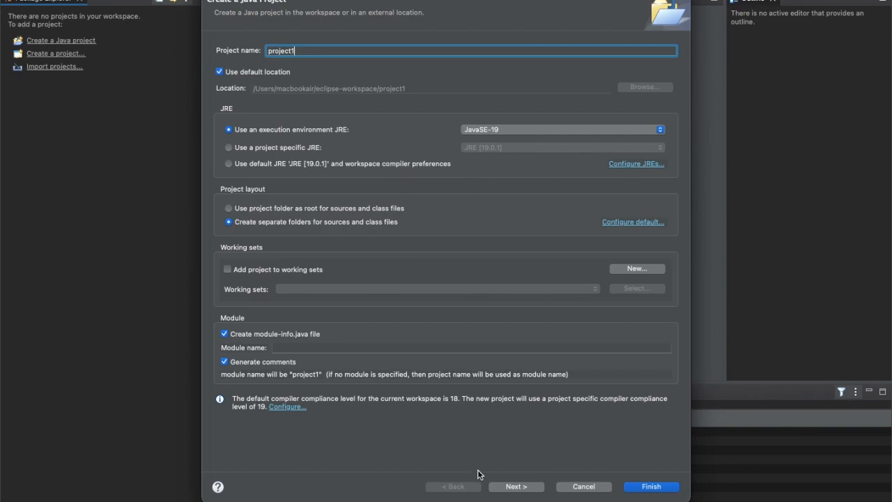
{"action": "left_click", "coordinate": [647, 488]}
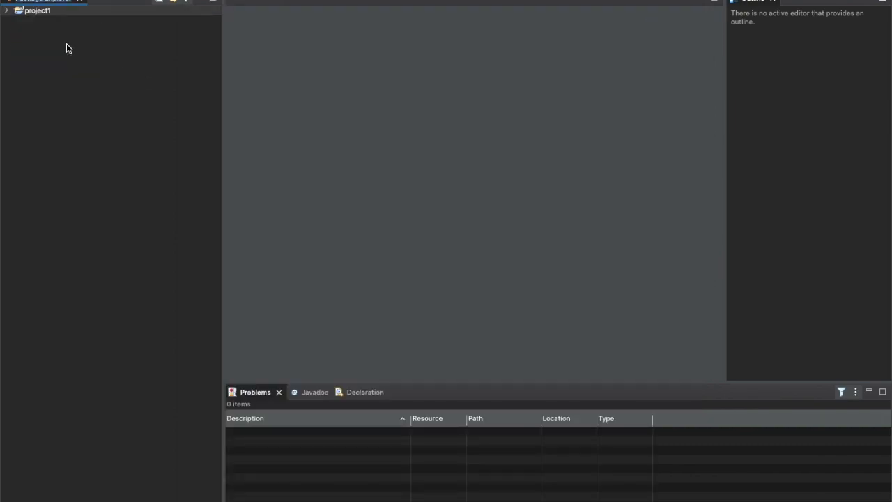
Expand project1, look through the modules of its JRE System Library, and expand the src folder.
{"action": "left_click", "coordinate": [29, 12]}
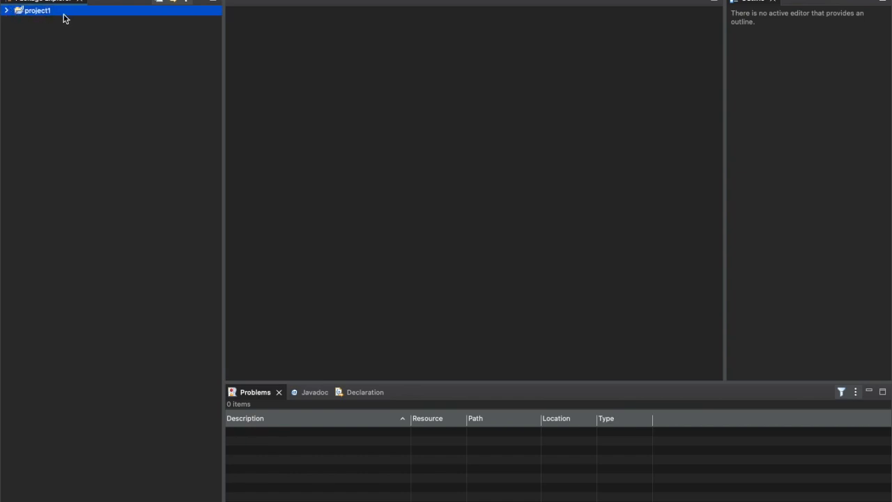
{"action": "double_click", "coordinate": [26, 14]}
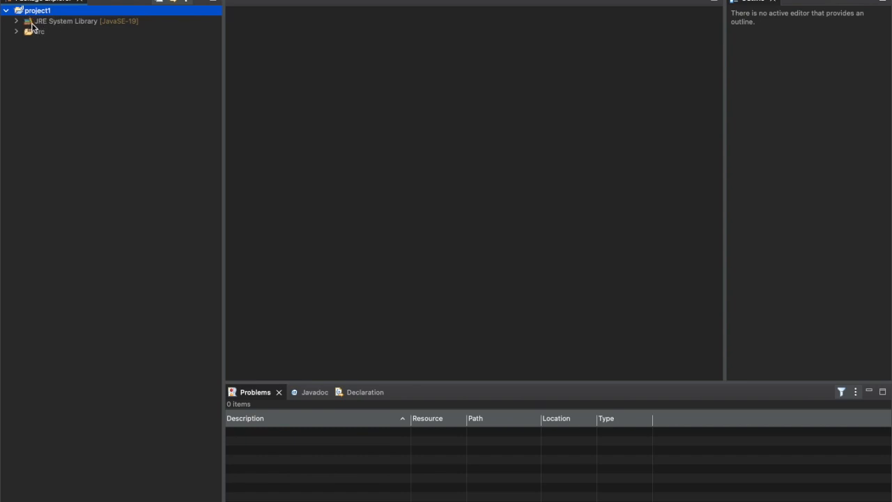
{"action": "left_click", "coordinate": [31, 23]}
{"action": "left_click", "coordinate": [16, 21]}
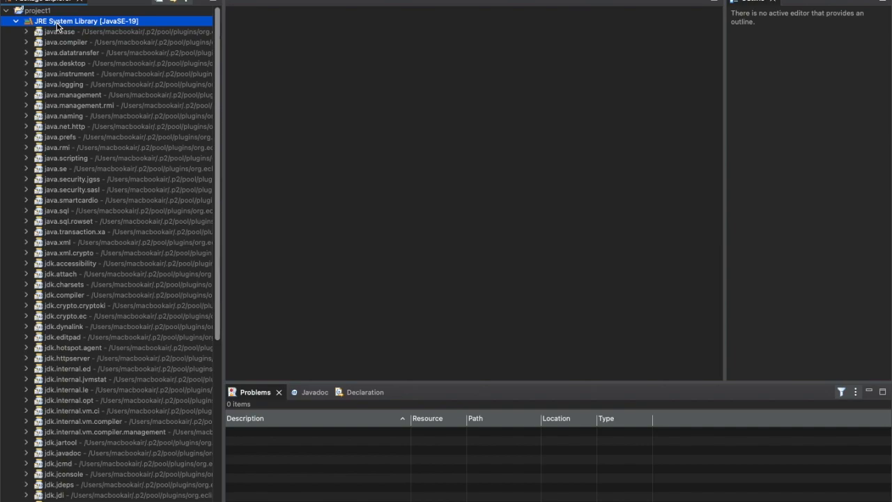
{"action": "left_click", "coordinate": [15, 21]}
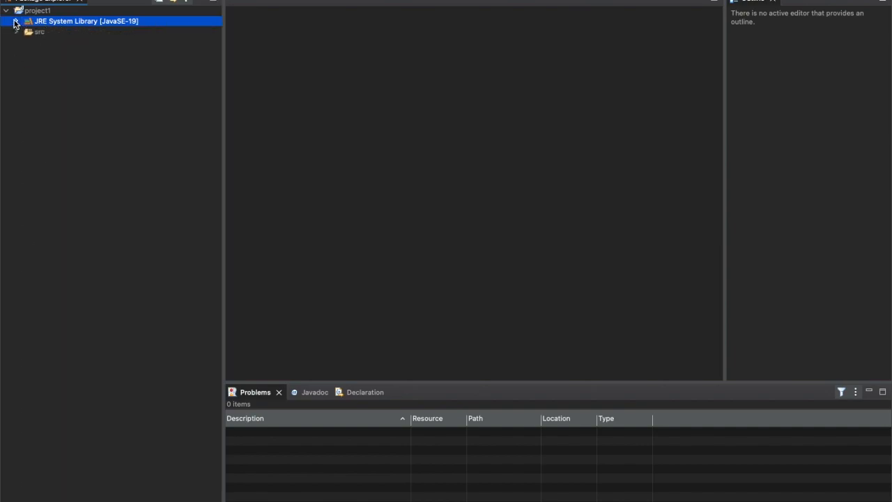
{"action": "double_click", "coordinate": [24, 33]}
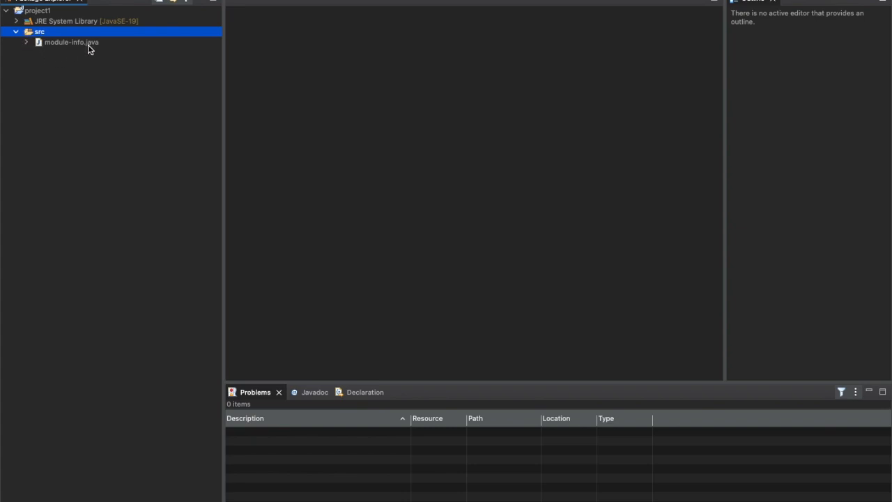
Create a Java package named project1 in the project's src folder.
{"action": "right_click", "coordinate": [45, 34]}
{"action": "mouse_move", "coordinate": [64, 39]}
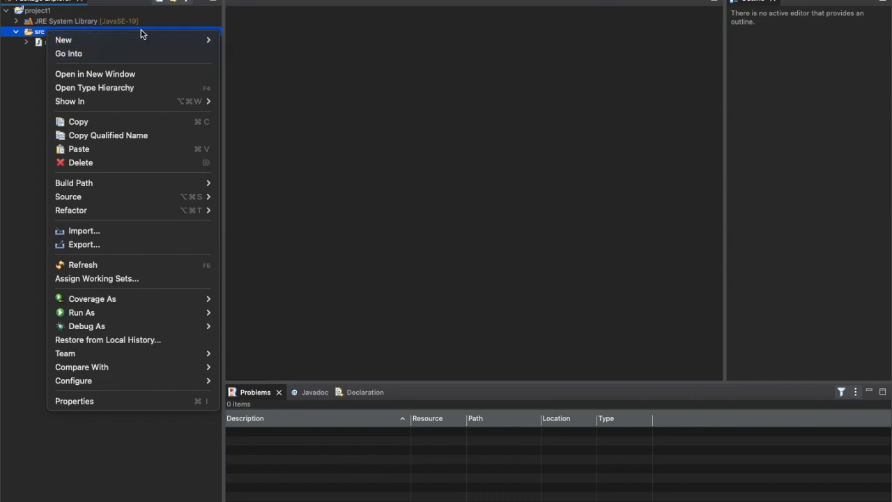
{"action": "left_click", "coordinate": [251, 74]}
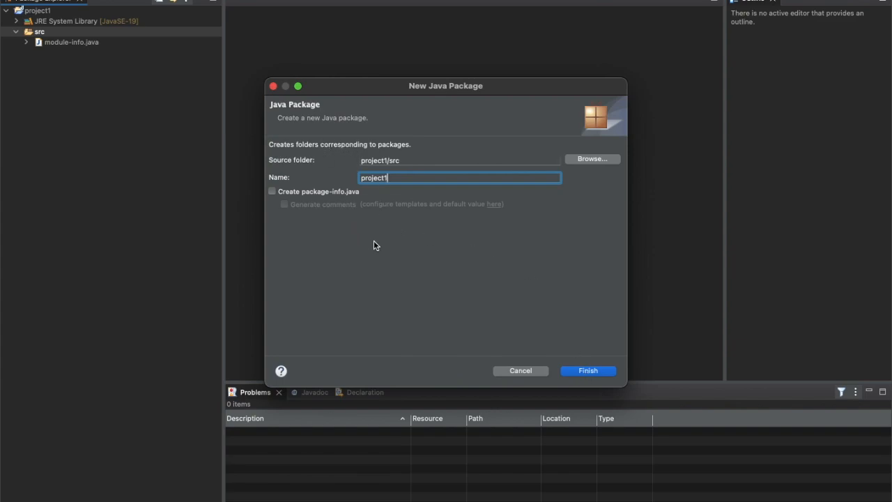
{"action": "left_click", "coordinate": [573, 373]}
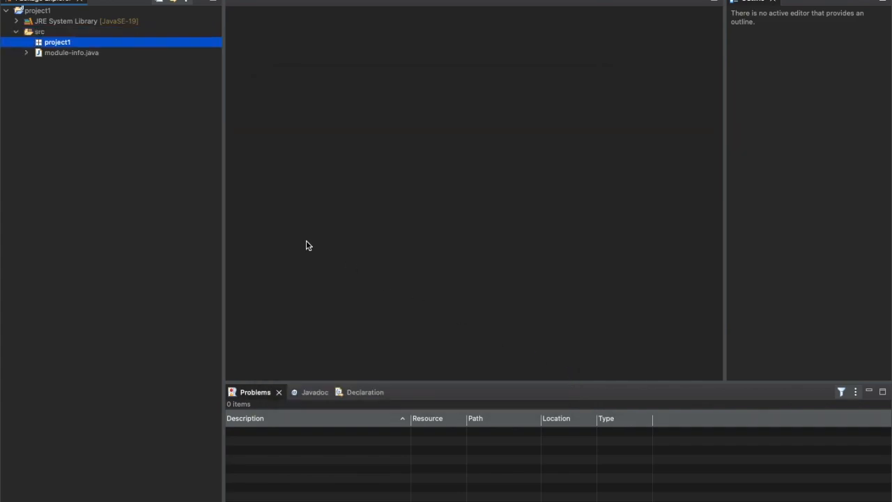
Create a public class named Simple in the project1 package, including the public static void main(String[] args) method stub.
{"action": "right_click", "coordinate": [55, 46]}
{"action": "mouse_move", "coordinate": [68, 50]}
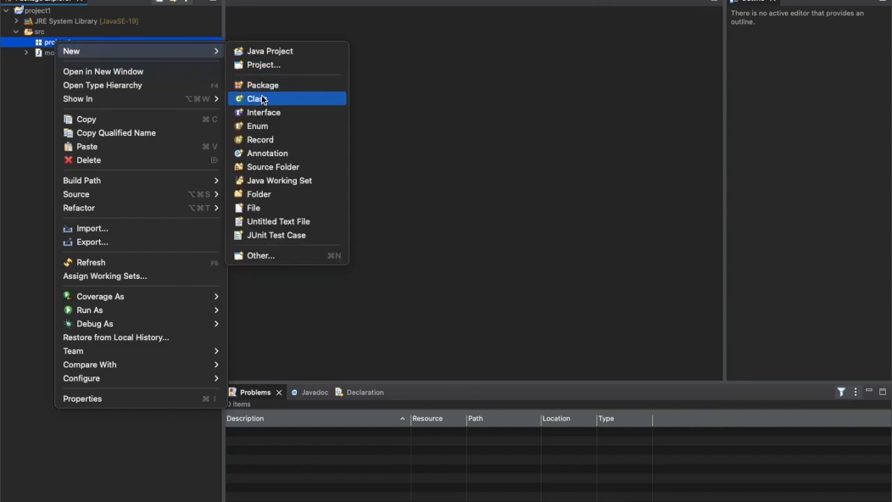
{"action": "left_click", "coordinate": [262, 99]}
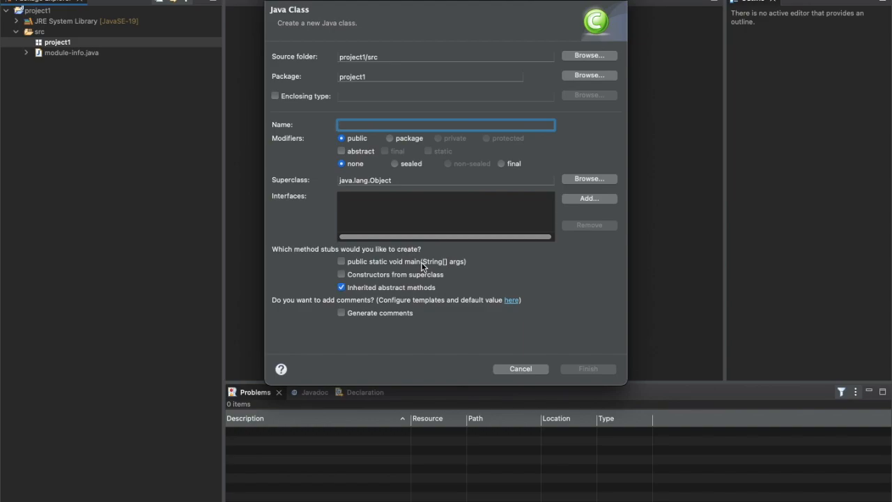
{"action": "left_click", "coordinate": [341, 263]}
{"action": "type", "text": "sim"}
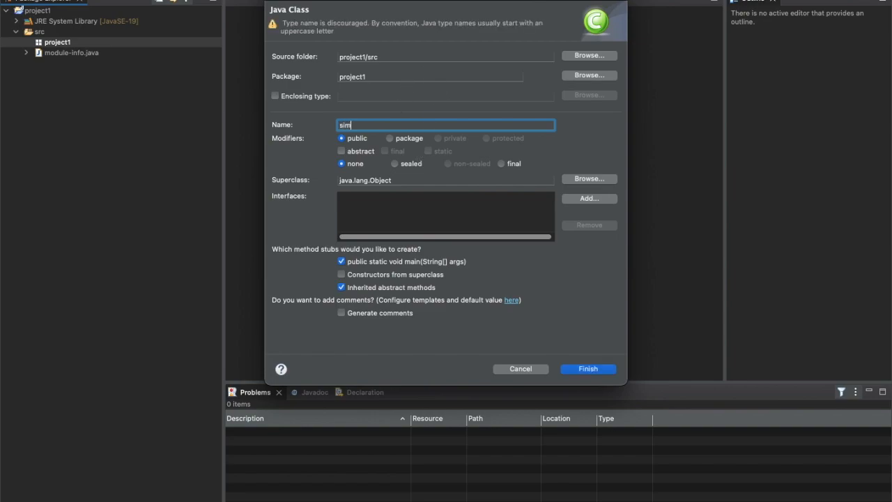
{"action": "key", "text": "BackSpace"}
{"action": "key", "text": "BackSpace"}
{"action": "key", "text": "BackSpace"}
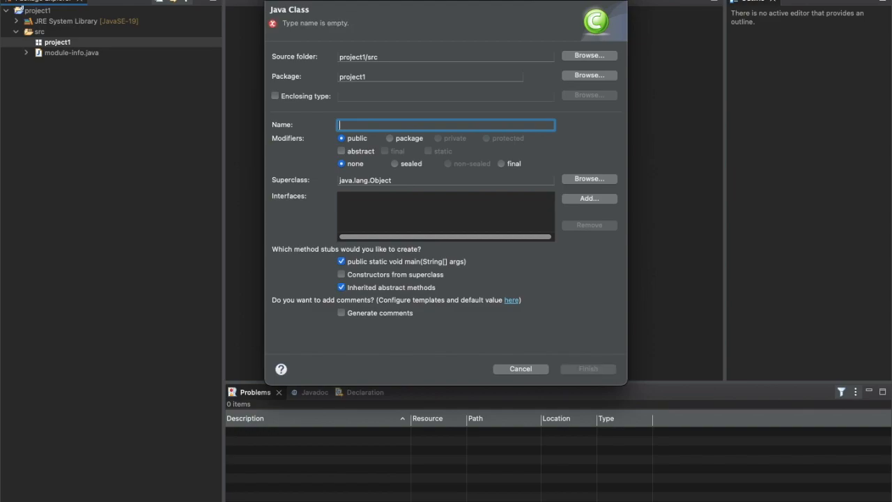
{"action": "type", "text": "S"}
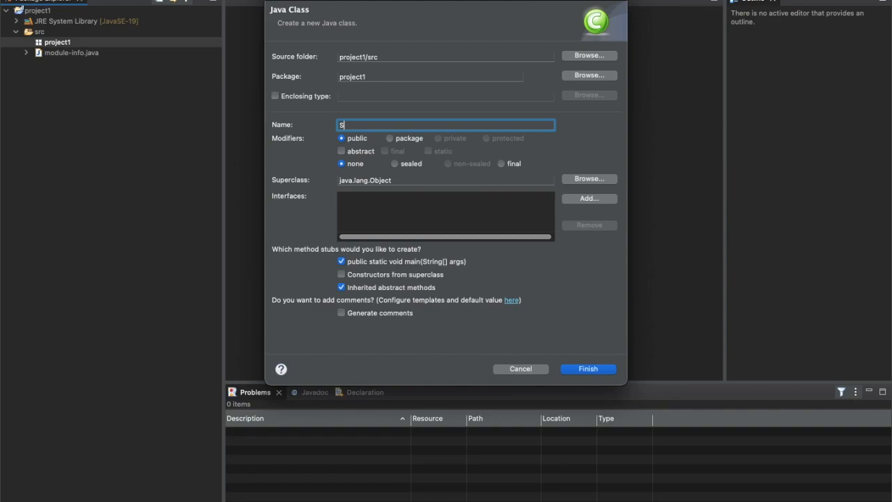
{"action": "type", "text": "imple"}
{"action": "left_click", "coordinate": [590, 368]}
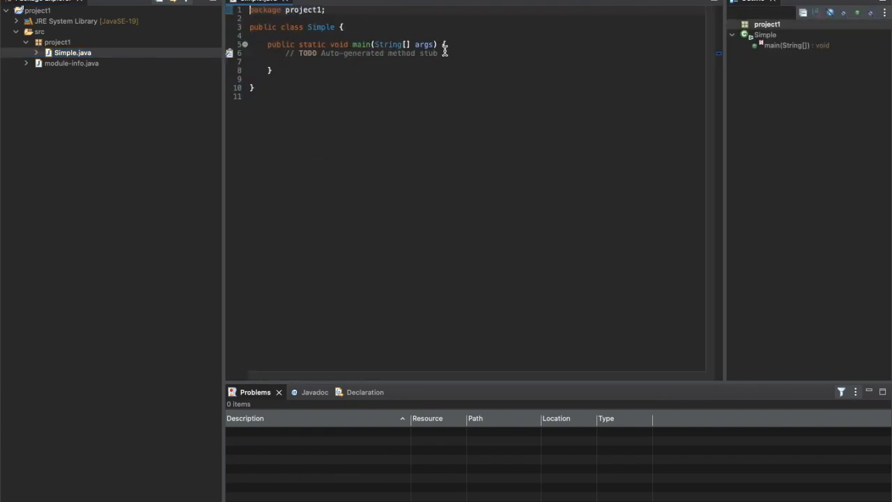
Delete the auto-generated TODO comment from the main method, leaving an empty line in its place.
{"action": "left_click_drag", "start_coordinate": [439, 53], "coordinate": [277, 56]}
{"action": "key", "text": "BackSpace"}
{"action": "key", "text": "Return"}
{"action": "key", "text": "Return"}
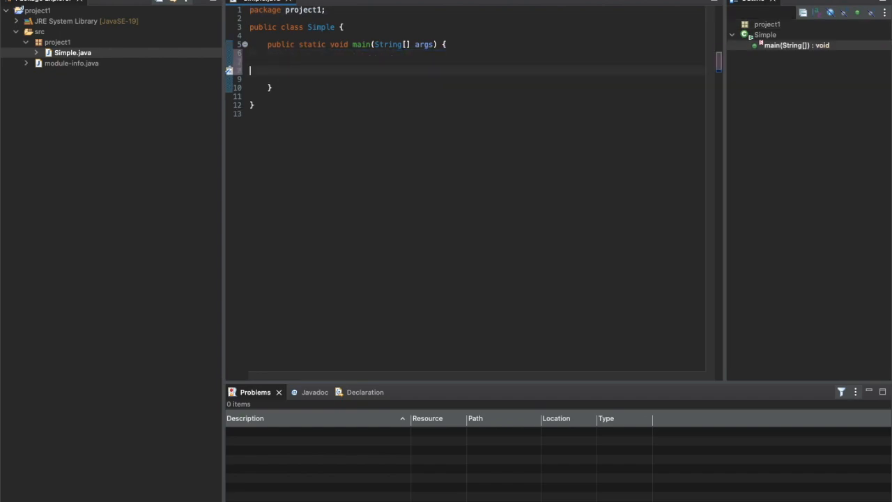
{"action": "key", "text": "BackSpace"}
{"action": "key", "text": "BackSpace"}
{"action": "key", "text": "BackSpace"}
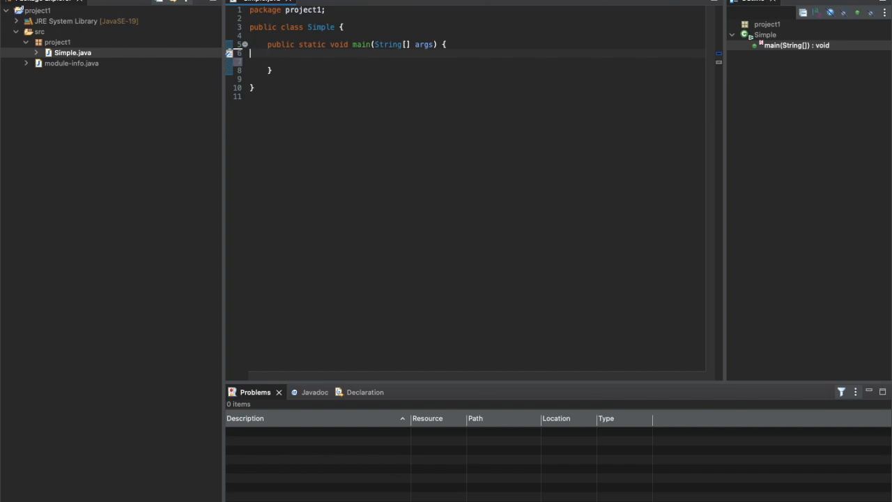
Write the statement System.out.println("Hello world"); inside the main method of Simple.java.
{"action": "type", "text": "Syte"}
{"action": "key", "text": "BackSpace"}
{"action": "key", "text": "BackSpace"}
{"action": "key", "text": "BackSpace"}
{"action": "type", "text": "st"}
{"action": "key", "text": "BackSpace"}
{"action": "key", "text": "BackSpace"}
{"action": "type", "text": "yst"}
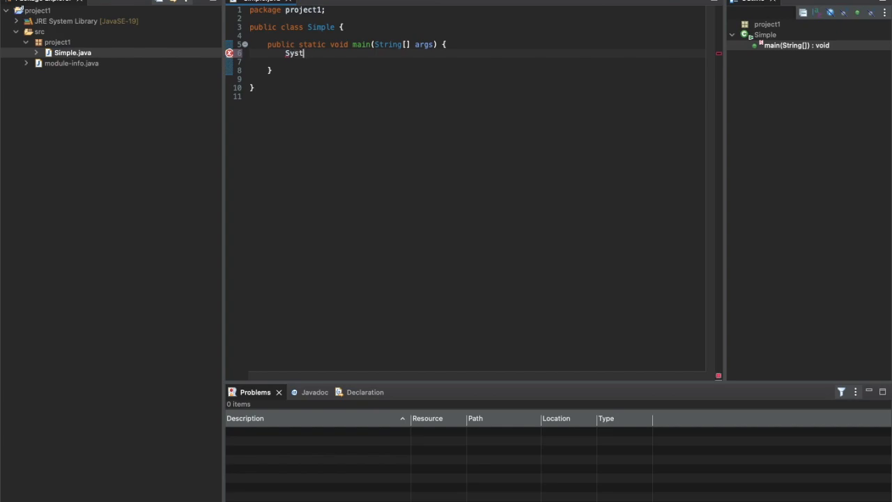
{"action": "type", "text": "em.ou"}
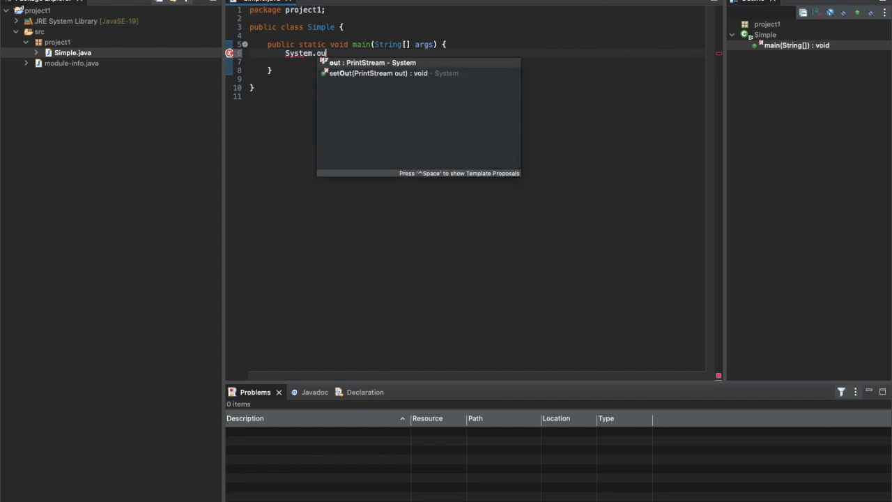
{"action": "type", "text": "t.println("}
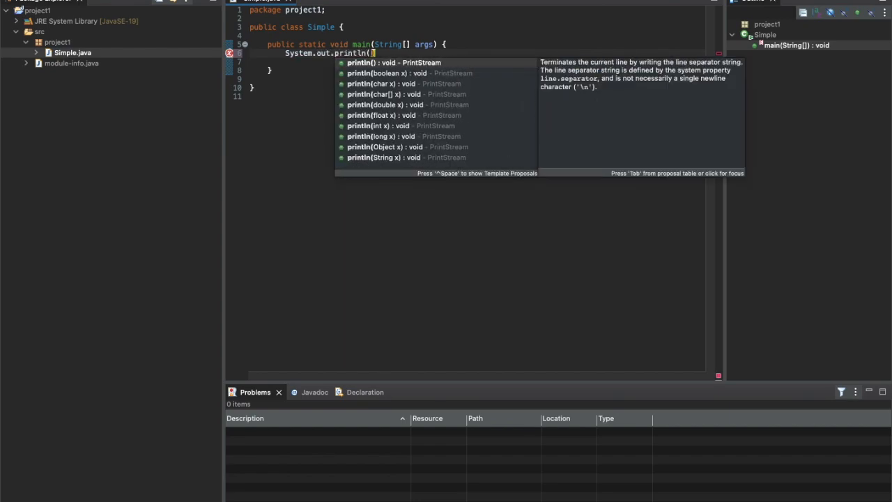
{"action": "type", "text": "\""}
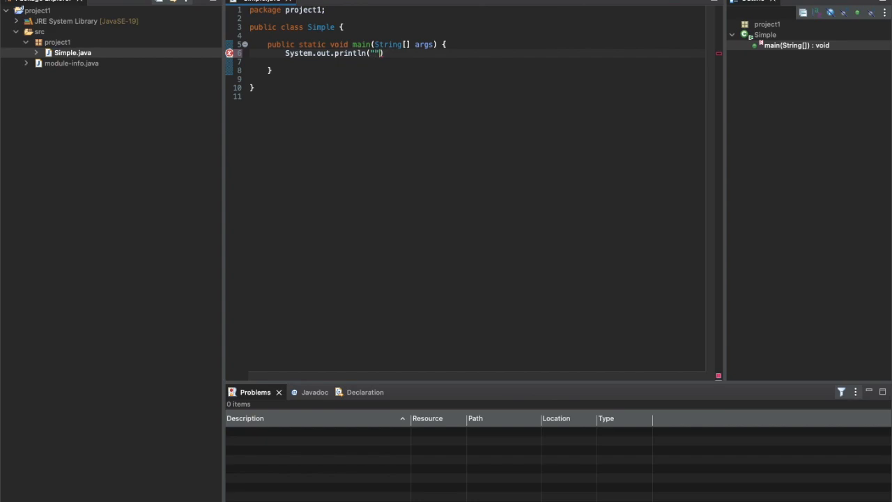
{"action": "type", "text": "HE"}
{"action": "key", "text": "BackSpace"}
{"action": "type", "text": "ello world"}
{"action": "key", "text": "End"}
{"action": "type", "text": ";"}
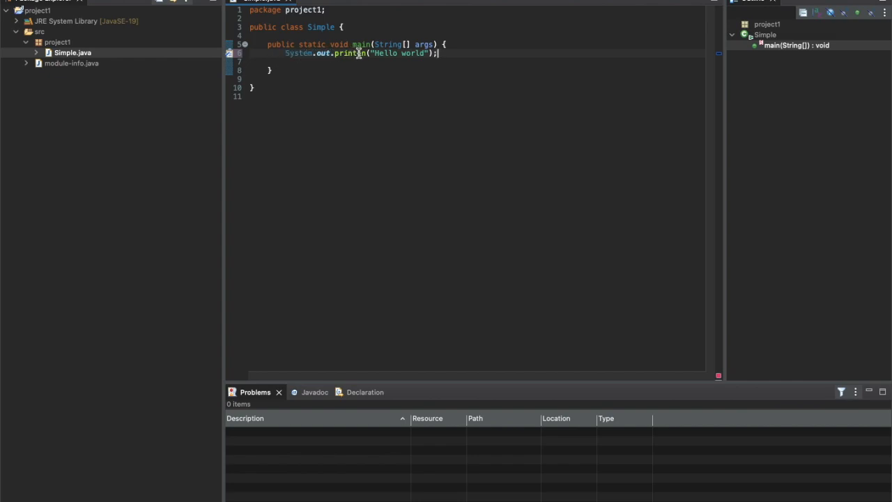
{"action": "mouse_move", "coordinate": [354, 54]}
{"action": "left_click", "coordinate": [379, 61]}
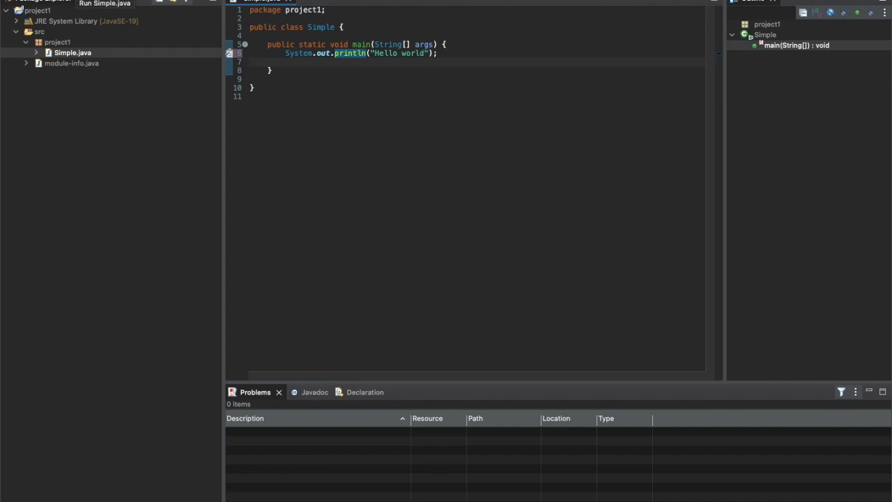
Run Simple.java, saving the file before launch, and highlight the program's output in the console.
{"action": "left_click", "coordinate": [80, 0]}
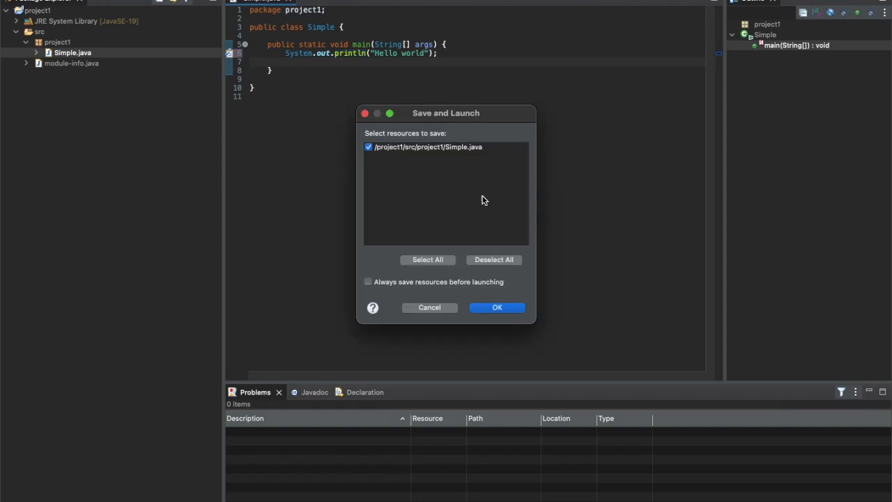
{"action": "left_click", "coordinate": [496, 311]}
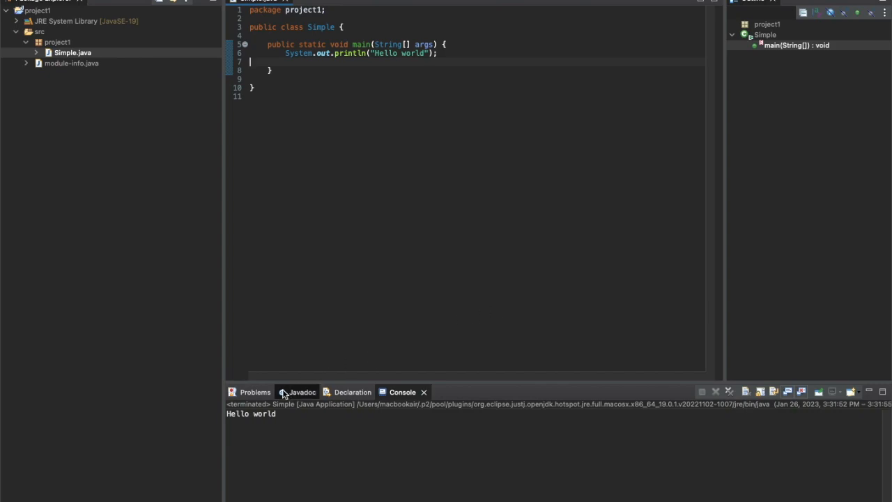
{"action": "left_click_drag", "start_coordinate": [229, 413], "coordinate": [276, 415]}
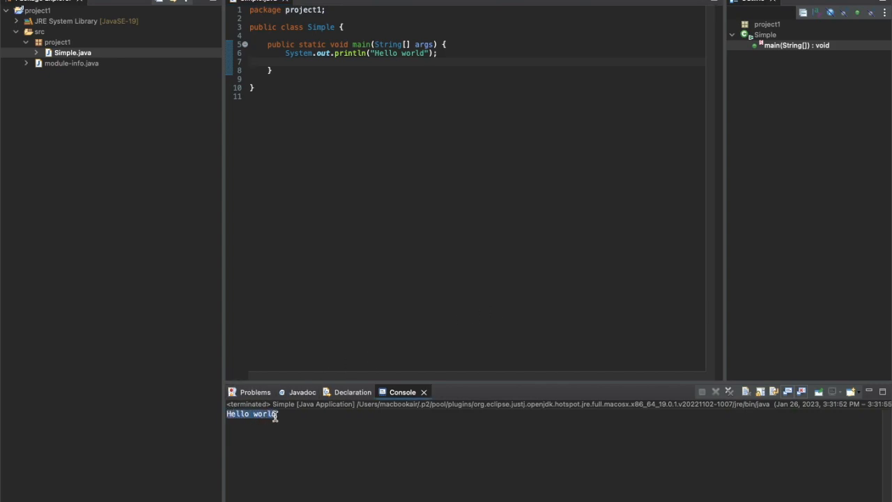